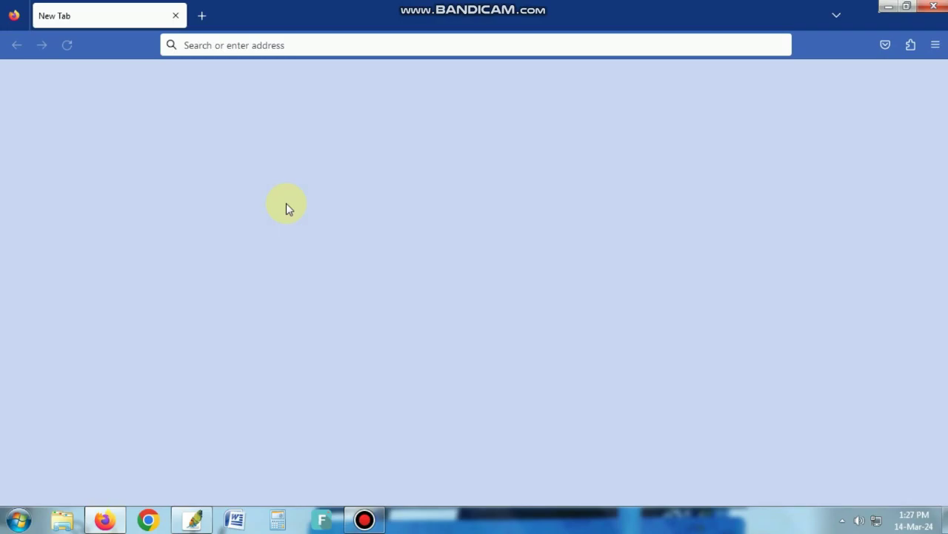
# - Load ntrca.teletalk.com.bd in a fresh tab to reach the Download Admit Card page
pyautogui.click(177, 16)
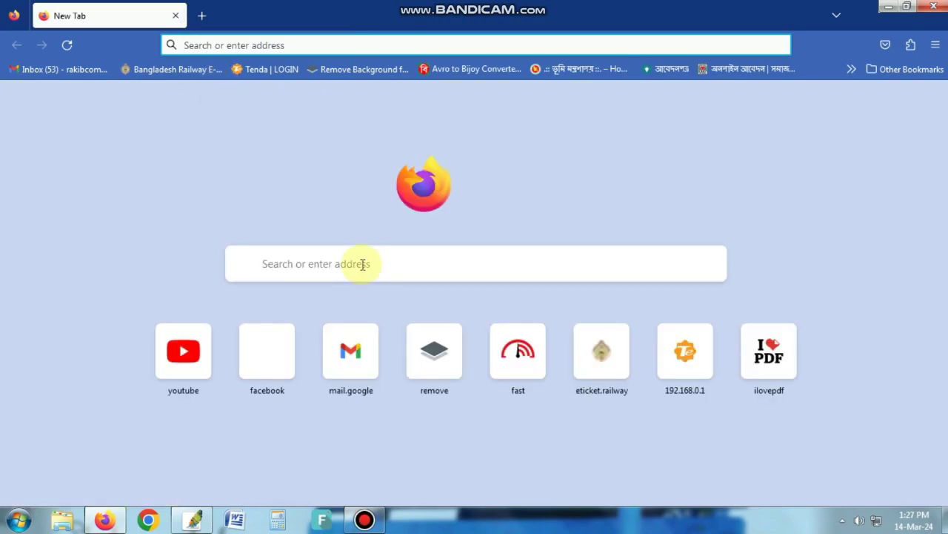
pyautogui.click(354, 265)
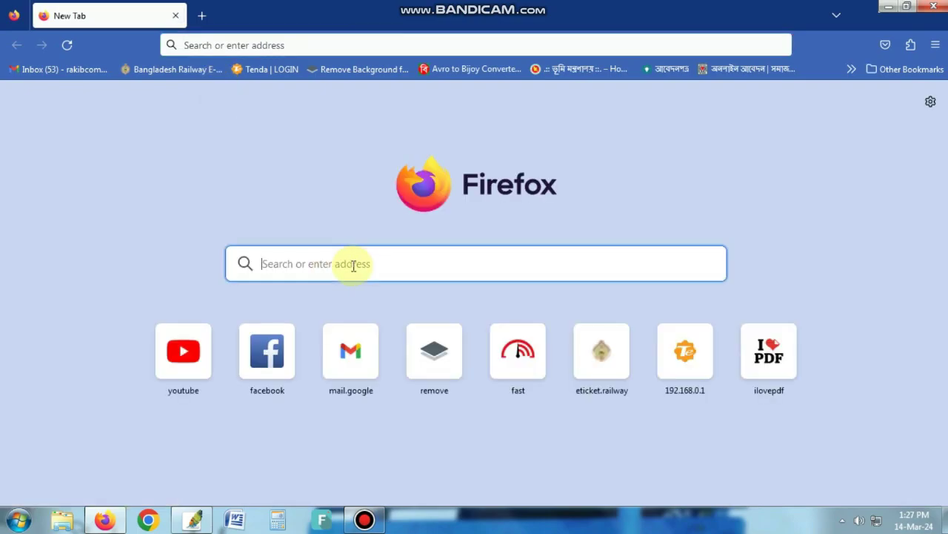
pyautogui.write('nt')
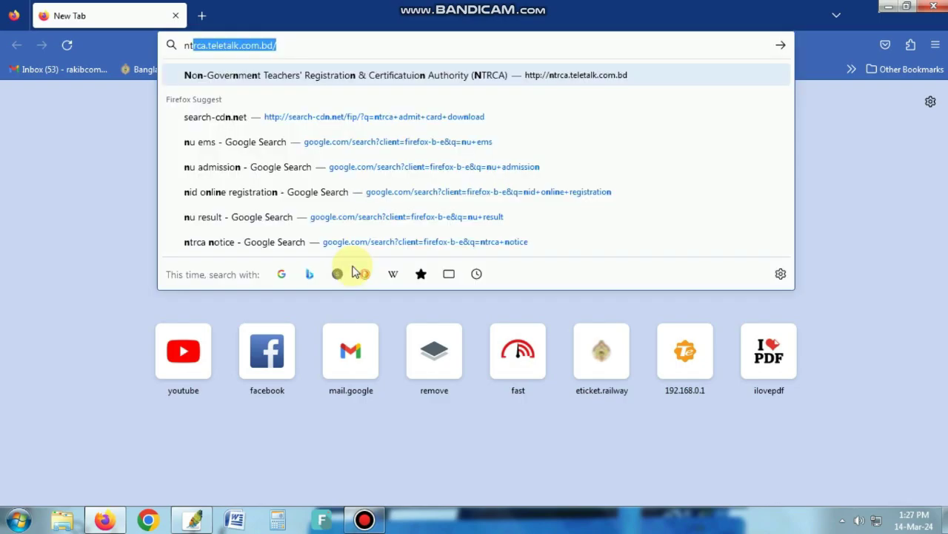
pyautogui.write('r')
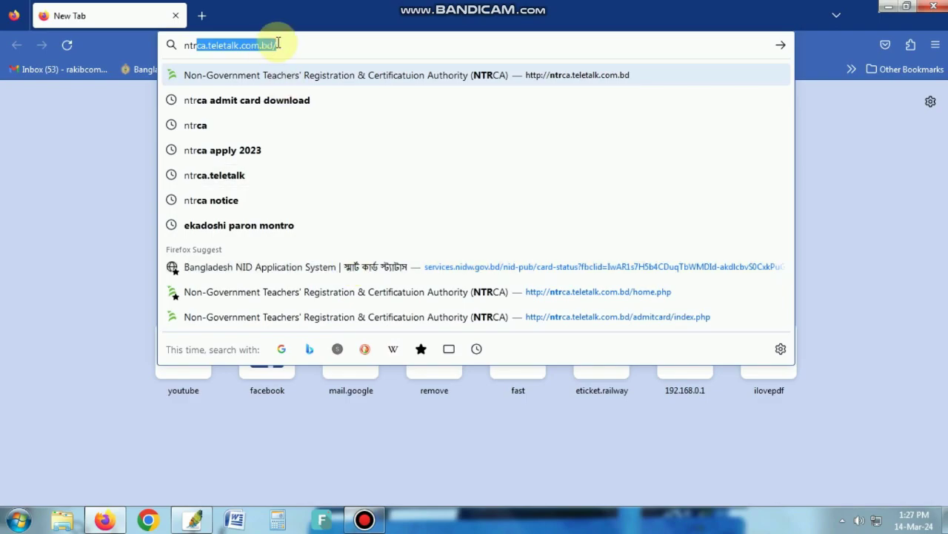
pyautogui.press('Return')
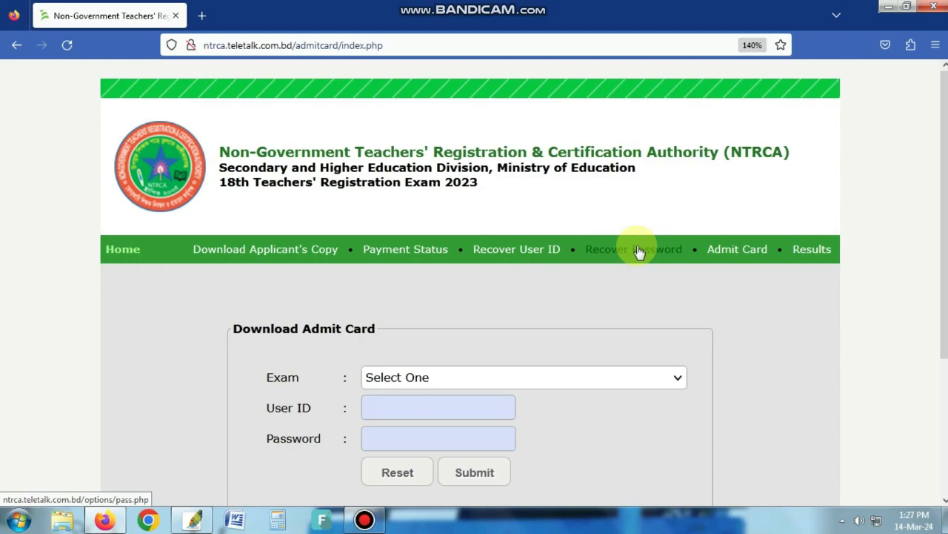
# - Open the Recover User ID page and choose 18th NTRCA Exam 2023 as the exam
pyautogui.click(541, 250)
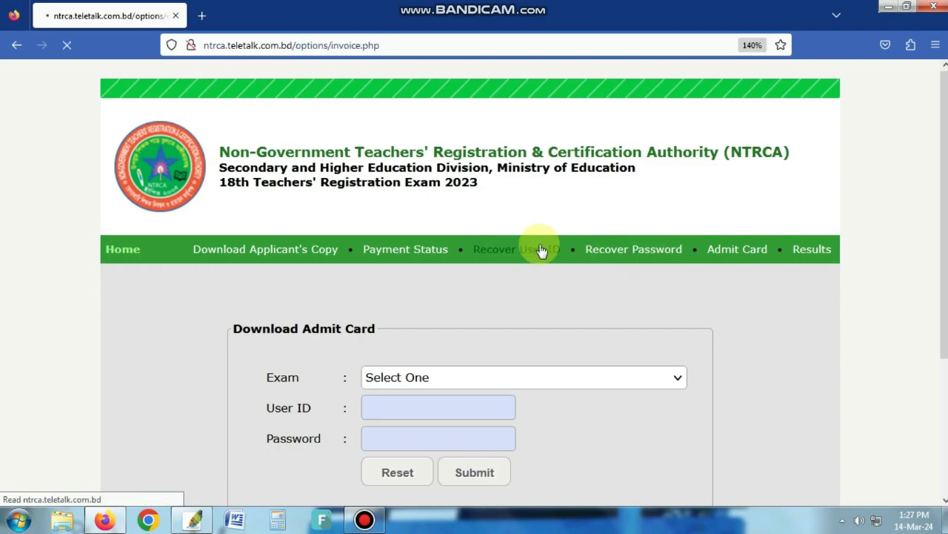
pyautogui.scroll(-3, 519, 245)
pyautogui.click(511, 231)
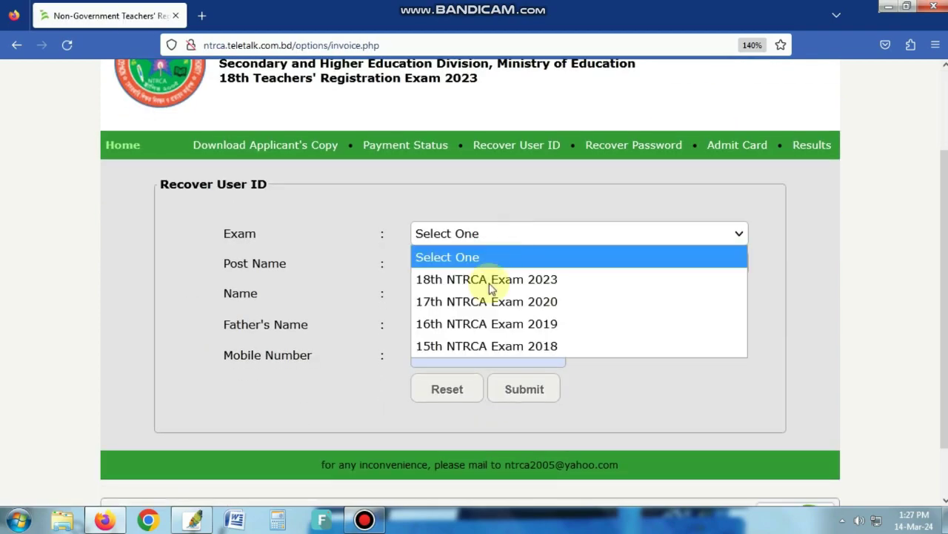
pyautogui.click(492, 280)
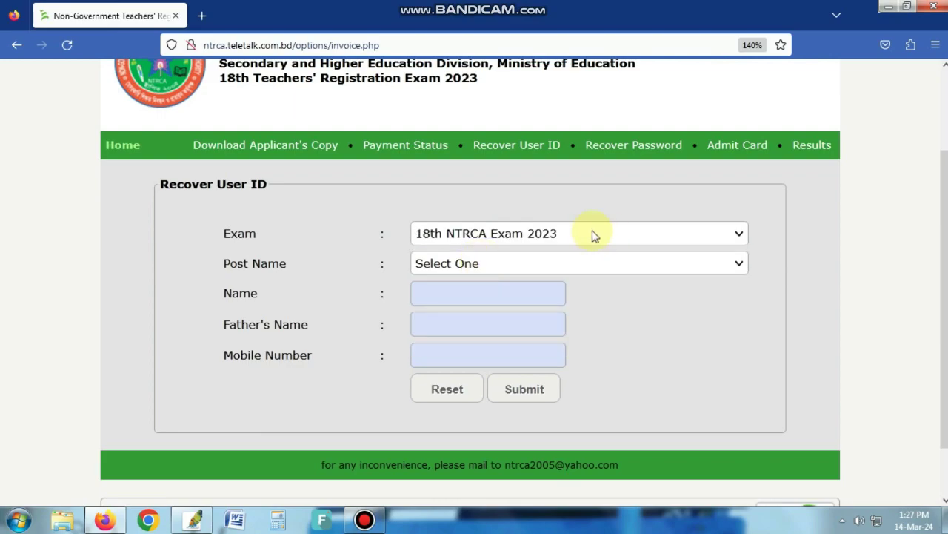
# - Look through the Post Name list without choosing, then switch to the Recover Password form
pyautogui.click(512, 259)
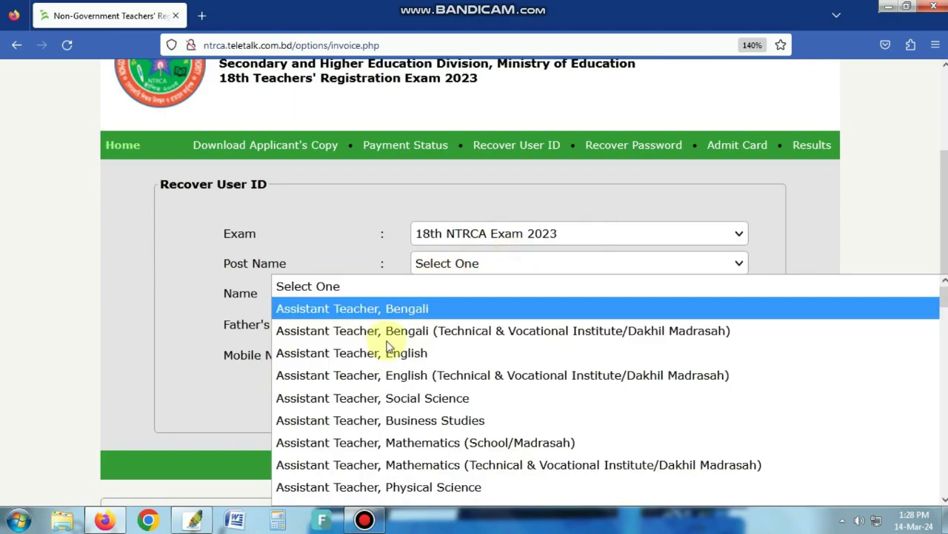
pyautogui.scroll(-4, 375, 375)
pyautogui.scroll(4, 384, 408)
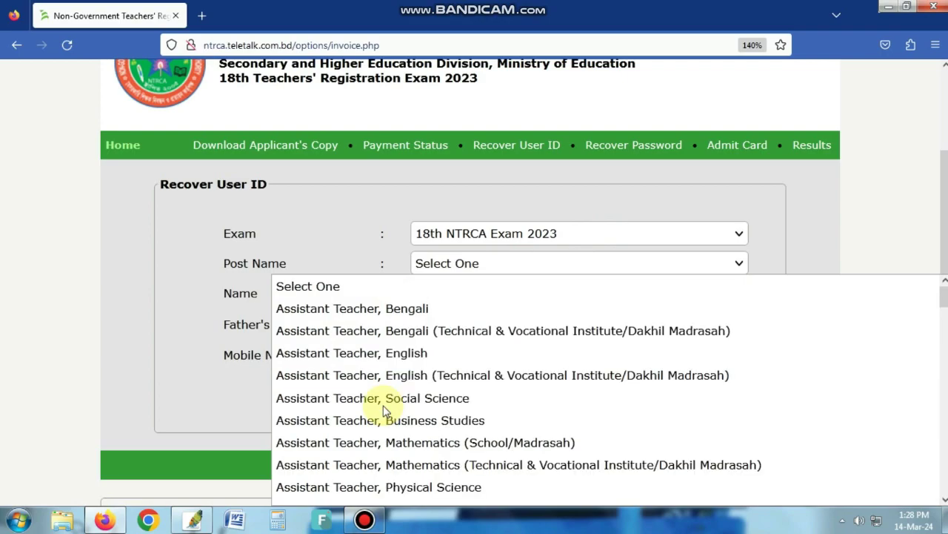
pyautogui.click(493, 264)
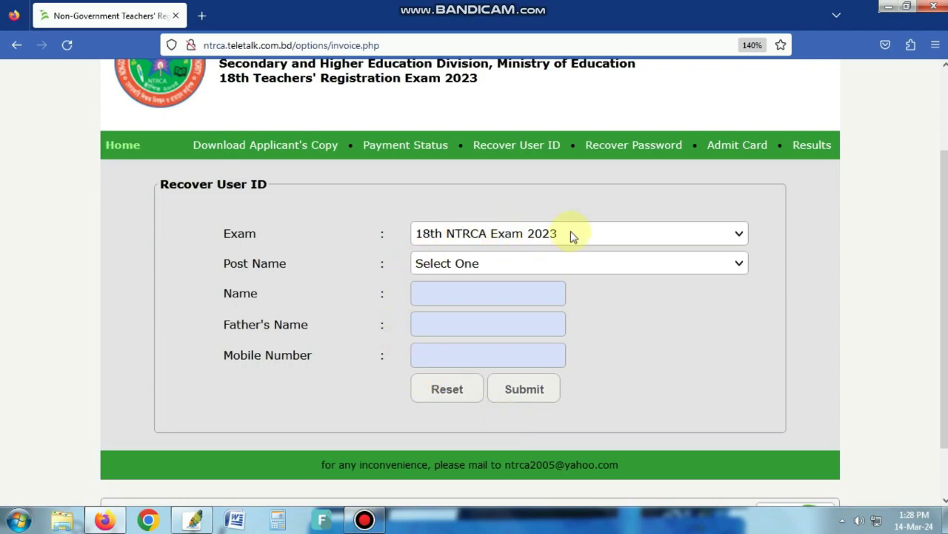
pyautogui.click(632, 154)
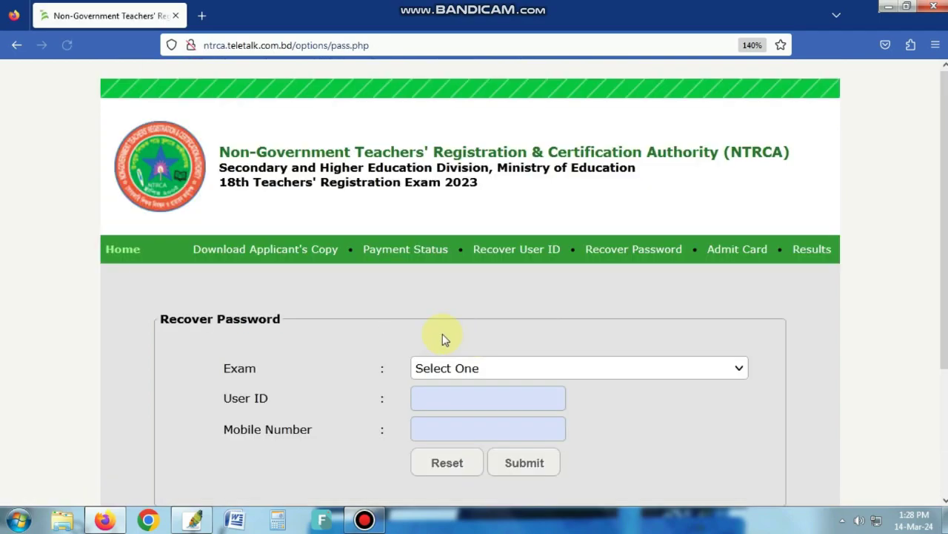
# - Choose 18th NTRCA Exam 2023 and enter the applicant's user ID
pyautogui.click(538, 371)
pyautogui.click(519, 413)
pyautogui.scroll(-2, 250, 244)
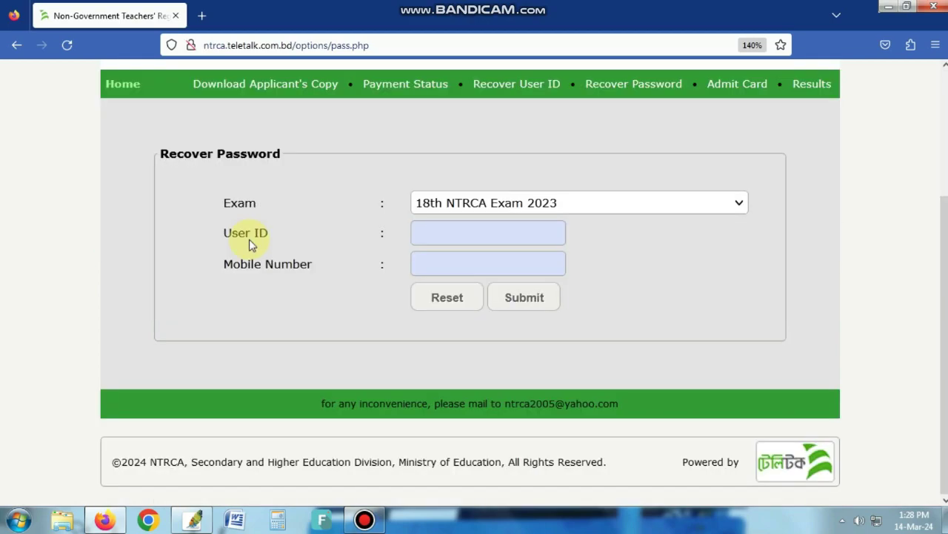
pyautogui.click(452, 236)
pyautogui.write('FANUBD')
# - Enter the registered mobile number and submit to display the recovered password
pyautogui.click(440, 268)
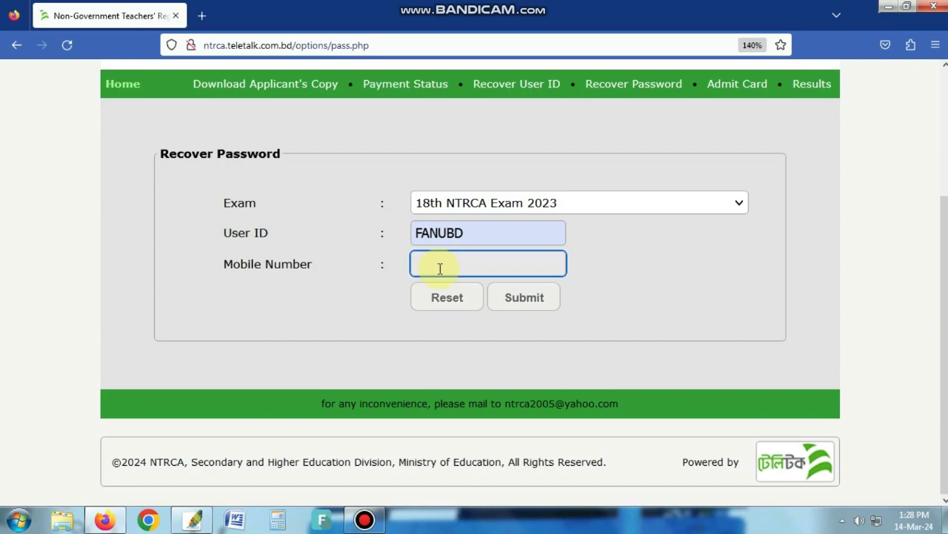
pyautogui.write('01')
pyautogui.write('28476')
pyautogui.click(542, 304)
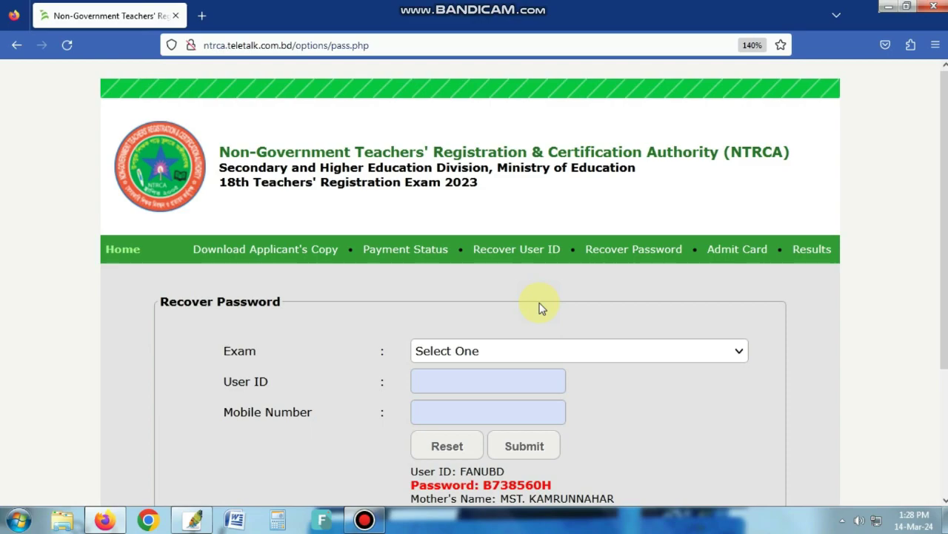
pyautogui.scroll(-2, 541, 308)
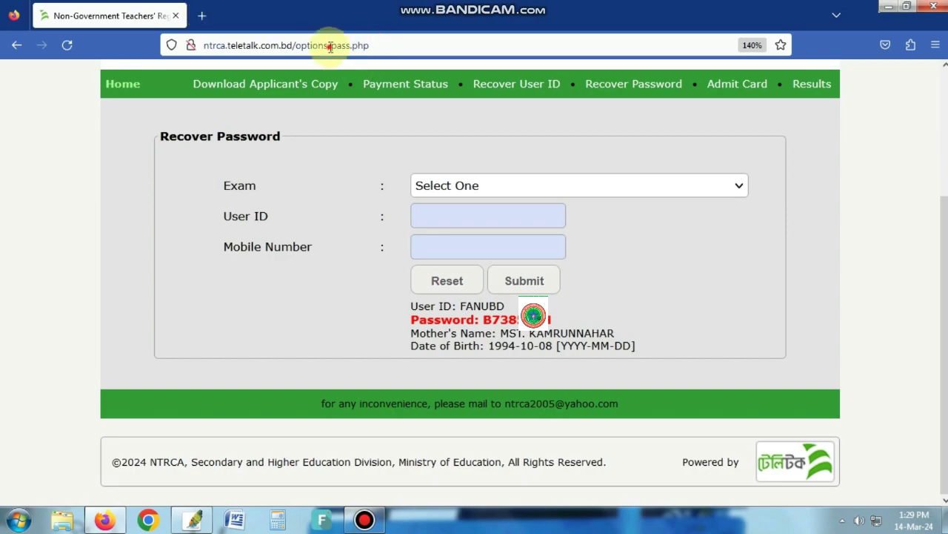
# - Open the current NTRCA page in a second tab using its copied address
pyautogui.click(197, 45)
pyautogui.hotkey('ctrl', 'c')
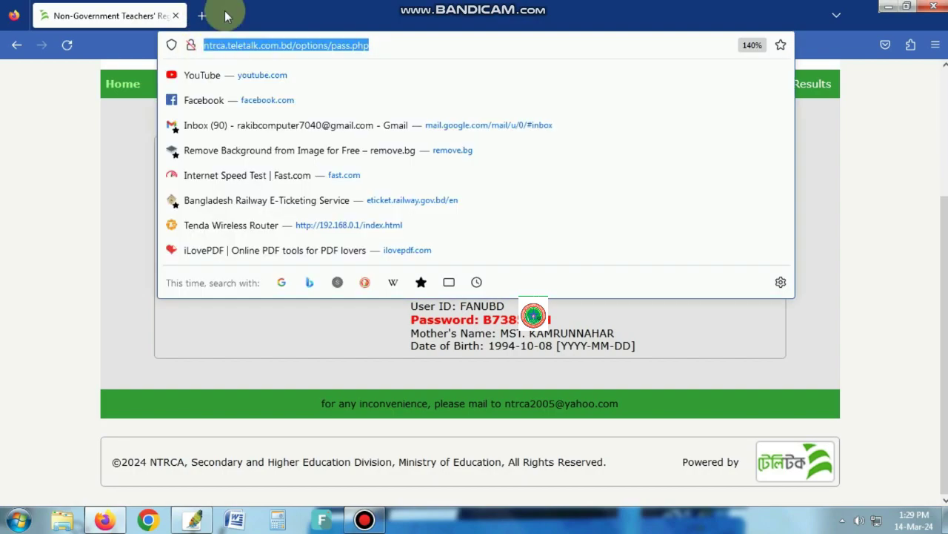
pyautogui.click(201, 16)
pyautogui.click(244, 45)
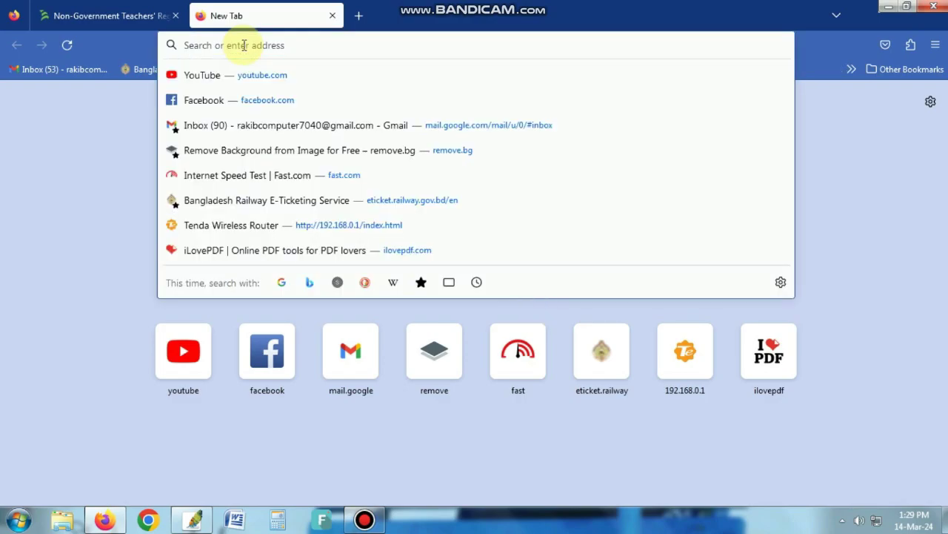
pyautogui.hotkey('ctrl', 'v')
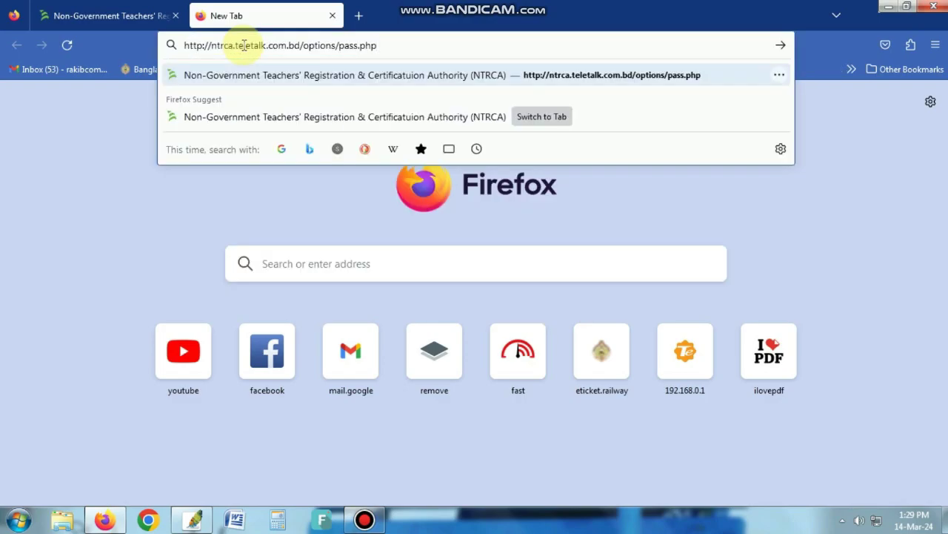
pyautogui.press('Return')
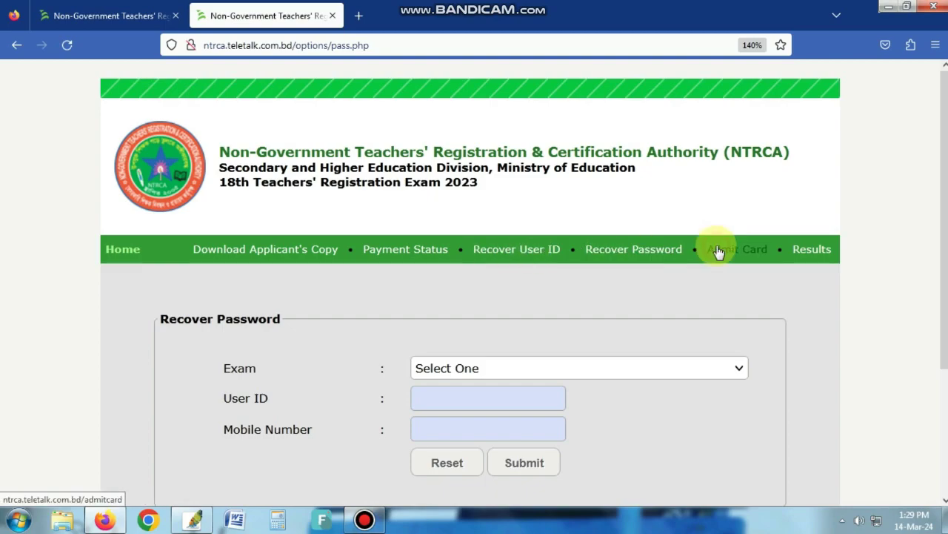
# - Open Admit Card and choose 18th NTRCA Exam (Preliminary) as the exam
pyautogui.click(718, 252)
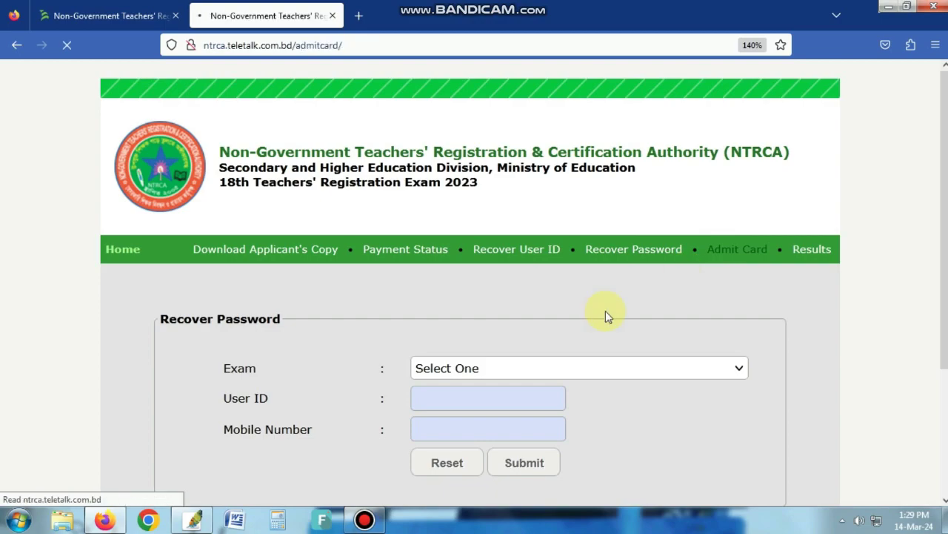
pyautogui.scroll(-2, 457, 279)
pyautogui.click(441, 276)
pyautogui.click(420, 319)
pyautogui.click(385, 310)
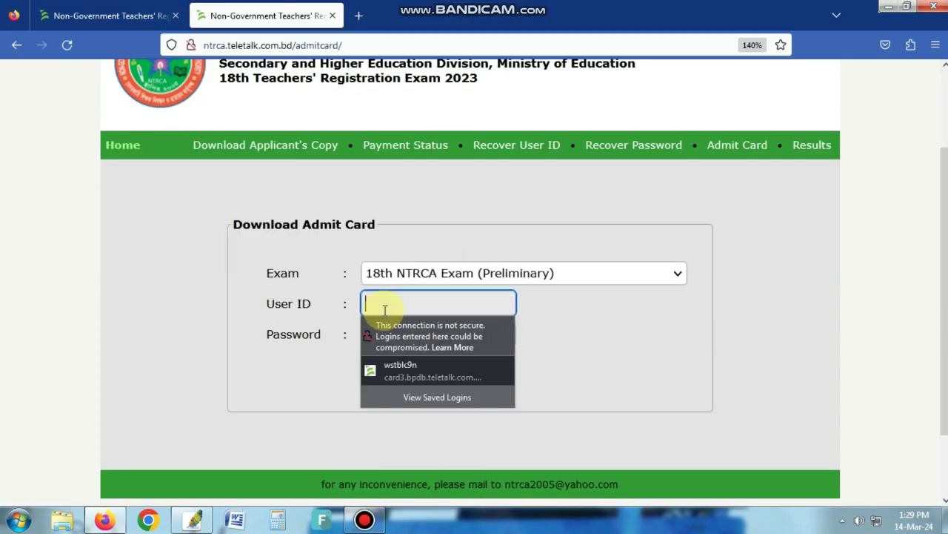
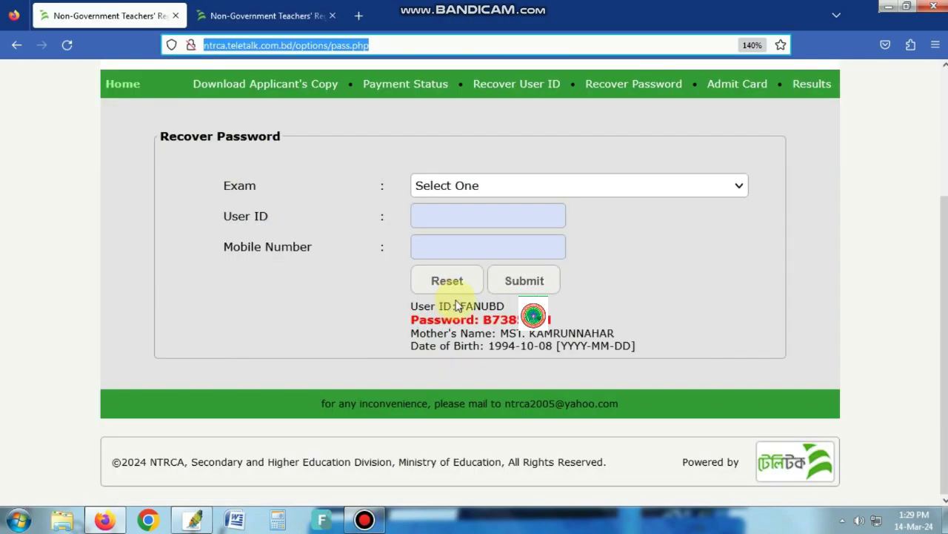
# - Type the recovered user ID into the admit card form's User ID field
pyautogui.click(480, 304)
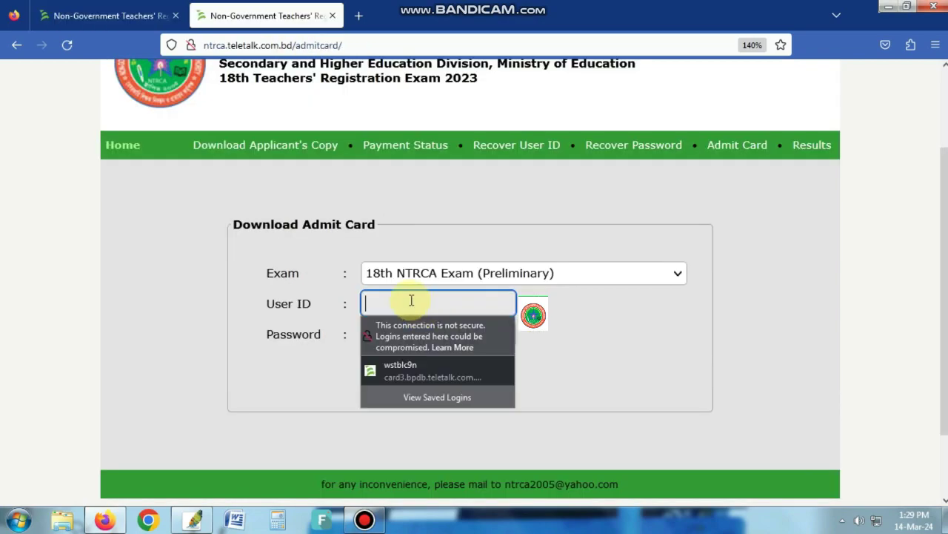
pyautogui.click(411, 299)
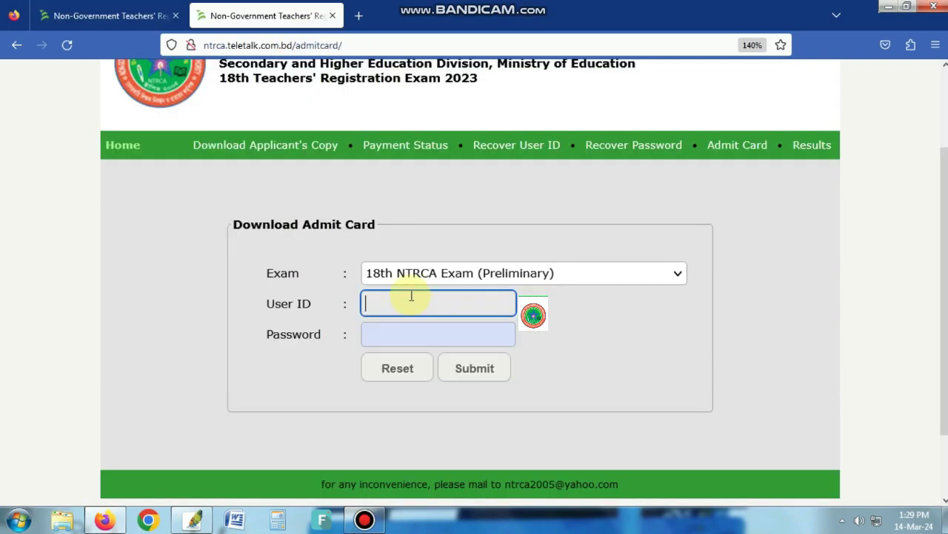
pyautogui.write('f')
pyautogui.press('BackSpace')
pyautogui.write('FANUD')
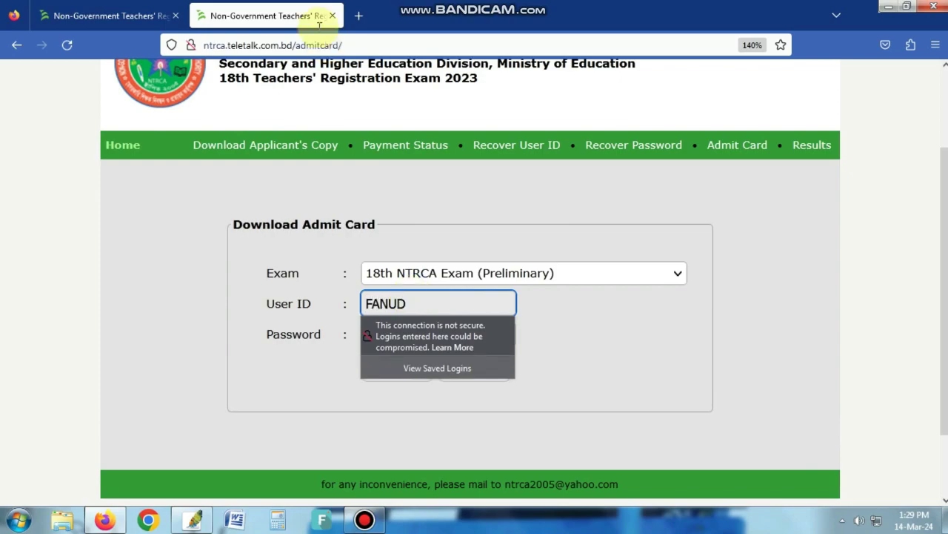
pyautogui.hotkey('ctrl', 'shift', 'Tab')
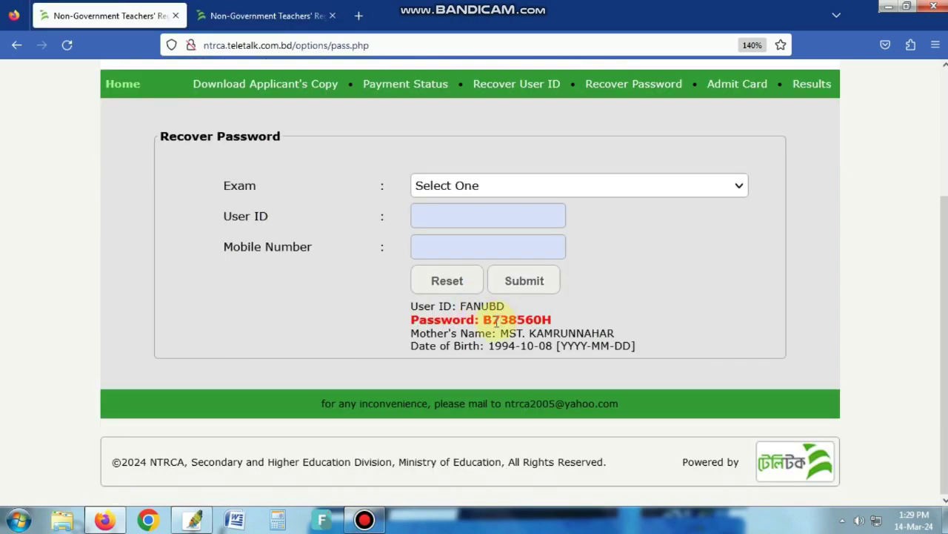
pyautogui.hotkey('ctrl', 'Tab')
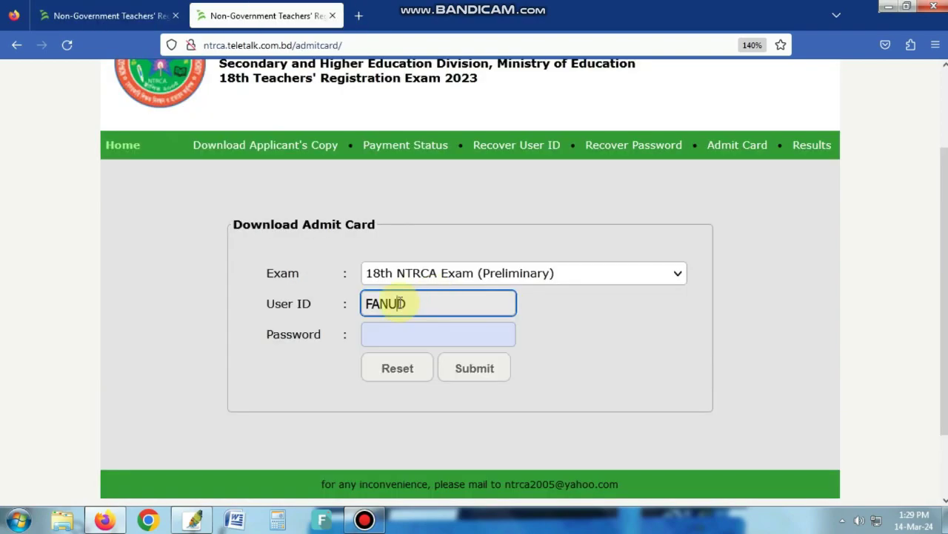
pyautogui.write('B')
# - Begin typing the recovered password, checking it against the Recover Password tab
pyautogui.click(447, 333)
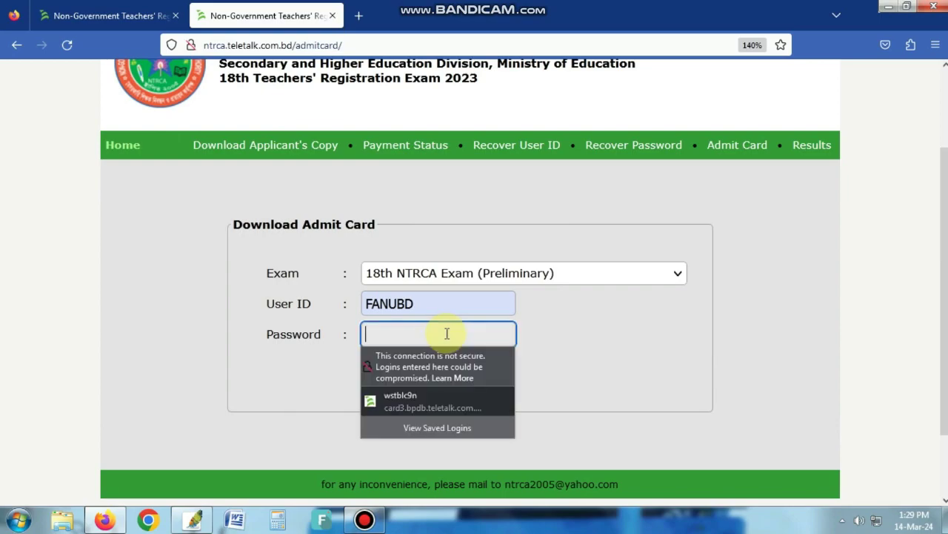
pyautogui.click(147, 17)
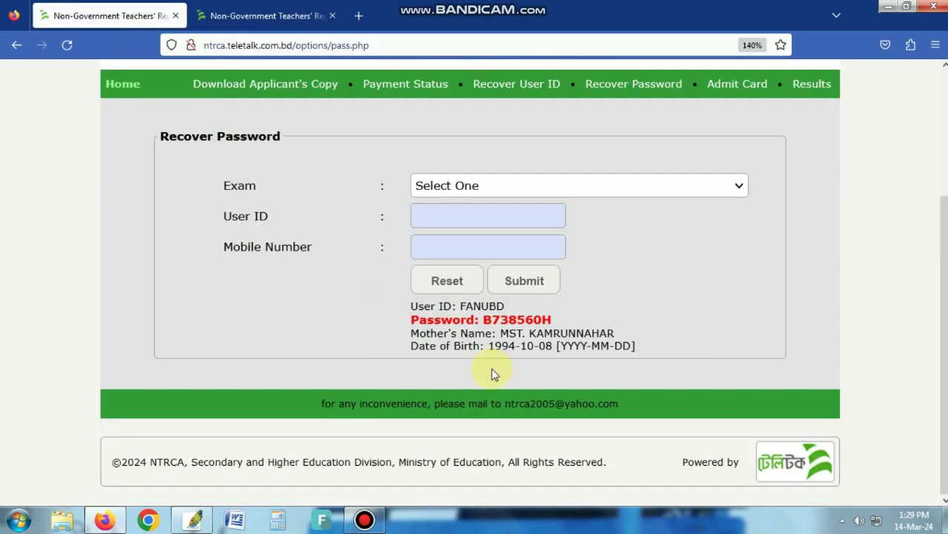
pyautogui.click(276, 16)
pyautogui.click(414, 337)
pyautogui.write('**')
pyautogui.click(147, 18)
pyautogui.click(276, 16)
# - Finish typing the recovered password into the Password field
pyautogui.click(397, 333)
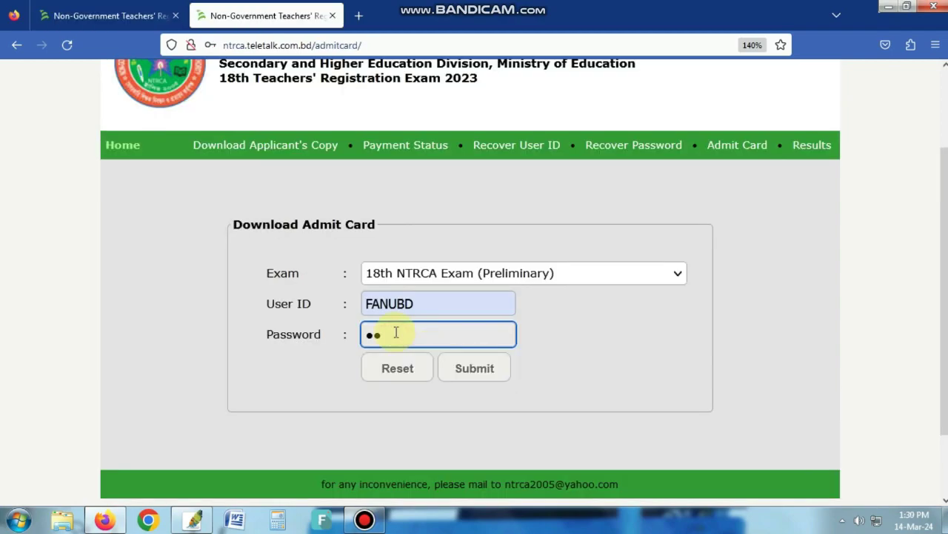
pyautogui.write('****')
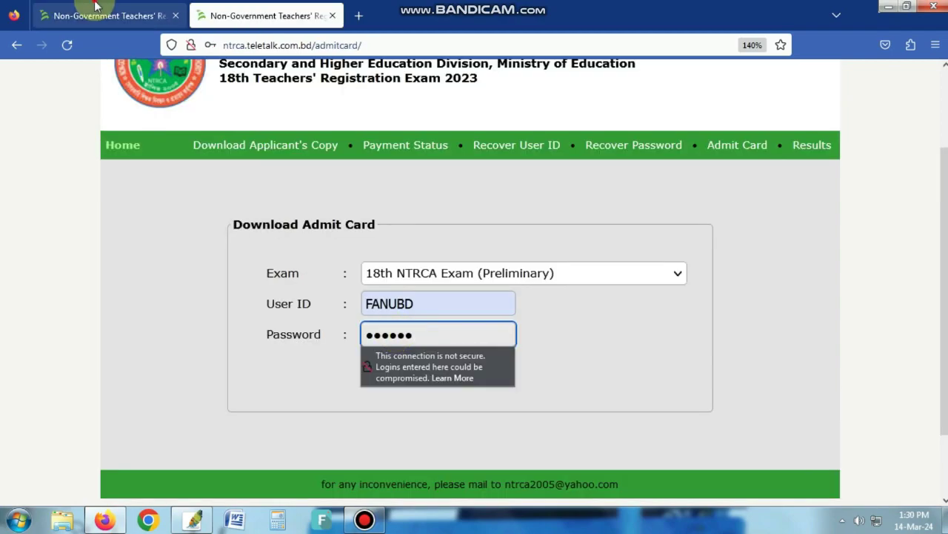
pyautogui.click(96, 9)
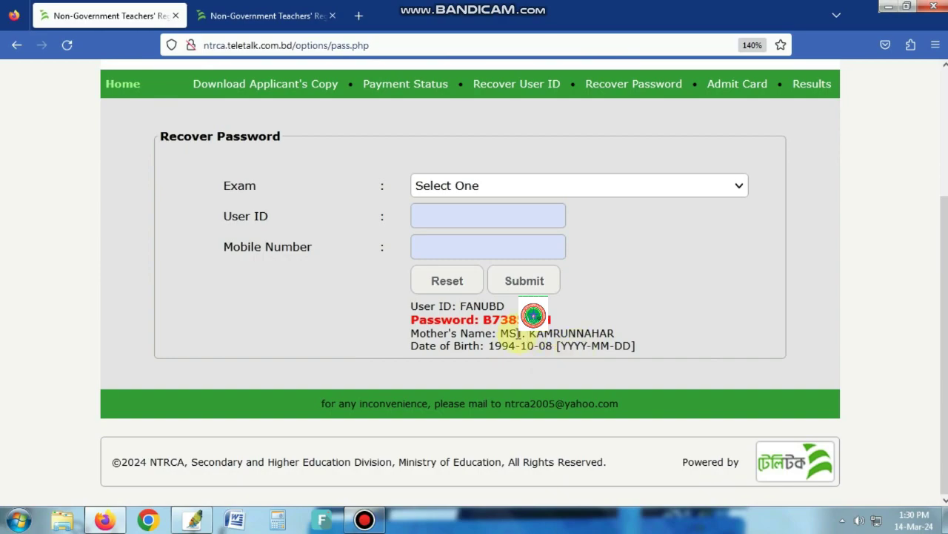
pyautogui.click(269, 16)
pyautogui.click(444, 311)
pyautogui.click(443, 336)
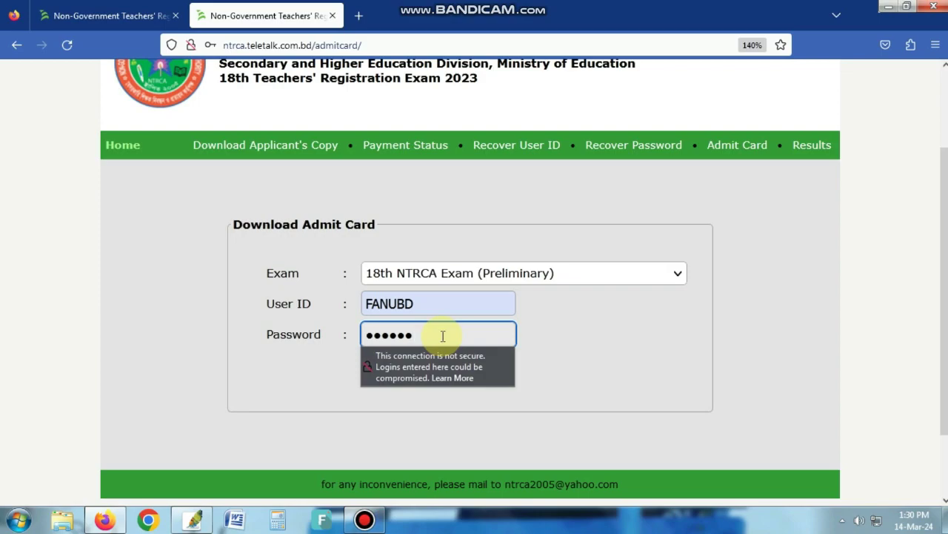
pyautogui.write('12')
pyautogui.click(561, 341)
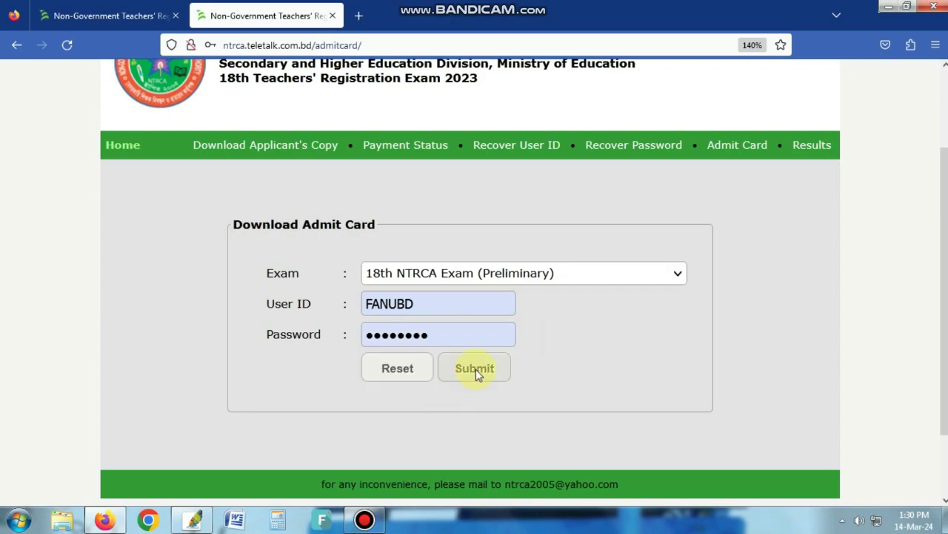
# - Submit the login and download the ready admit card, which opens as a PDF
pyautogui.click(485, 370)
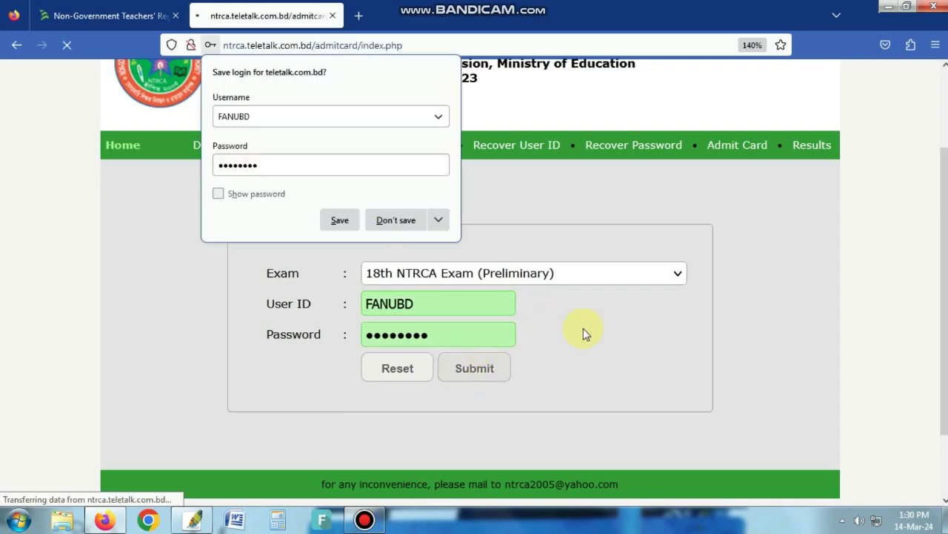
pyautogui.scroll(-5, 593, 330)
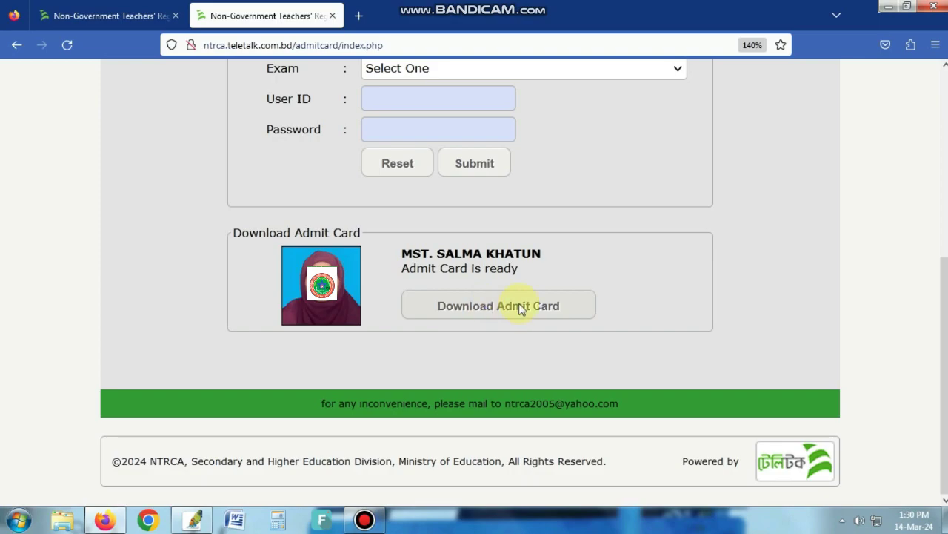
pyautogui.click(501, 305)
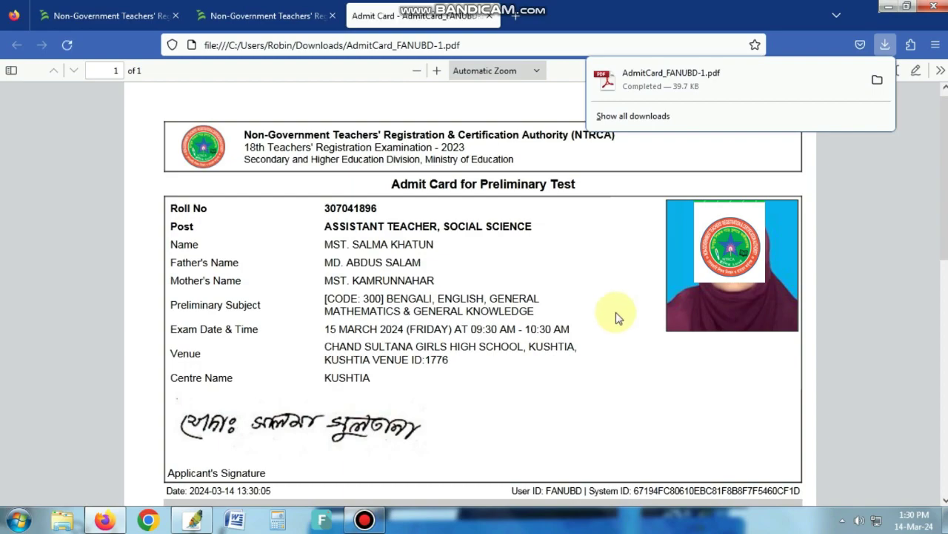
# - Preview the admit card in the print dialog (Canon G2010 series, A4), then cancel
pyautogui.click(619, 318)
pyautogui.scroll(-1, 617, 317)
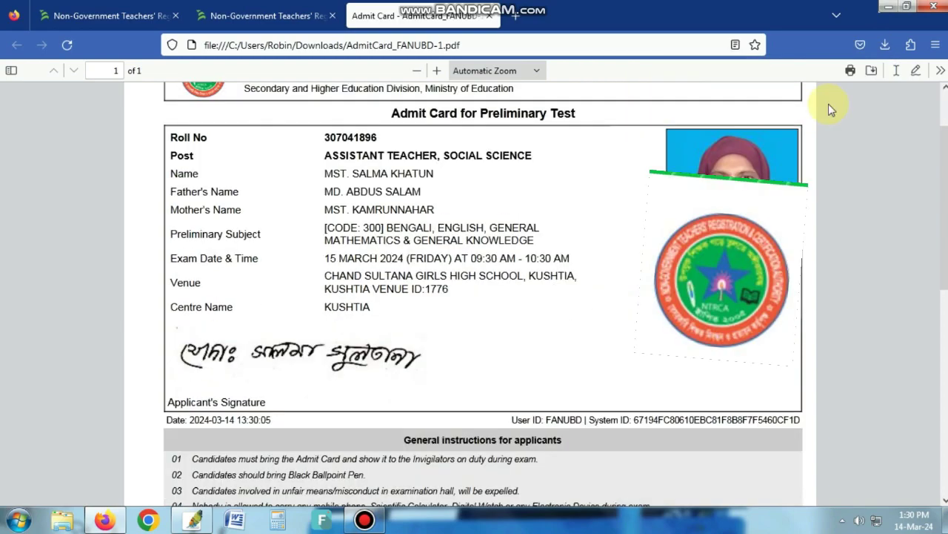
pyautogui.scroll(2, 829, 104)
pyautogui.click(851, 72)
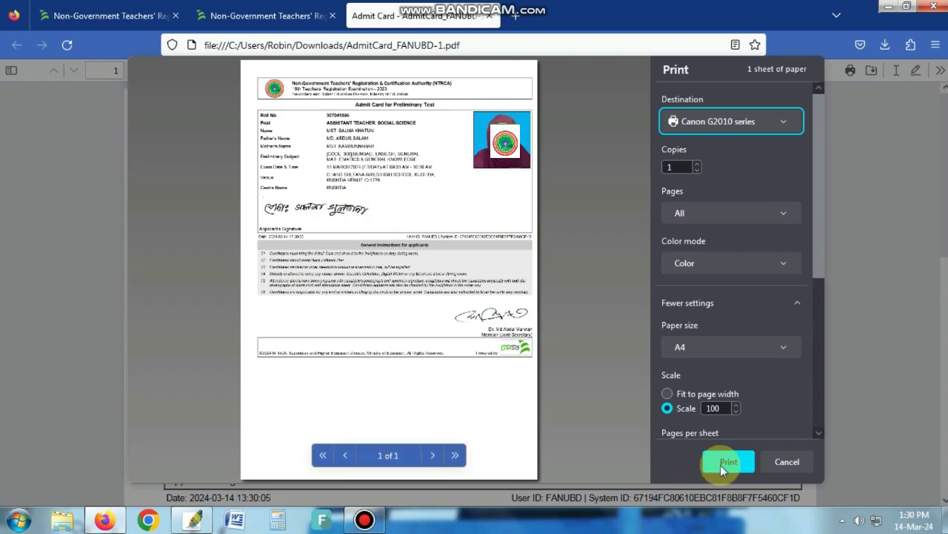
pyautogui.click(782, 461)
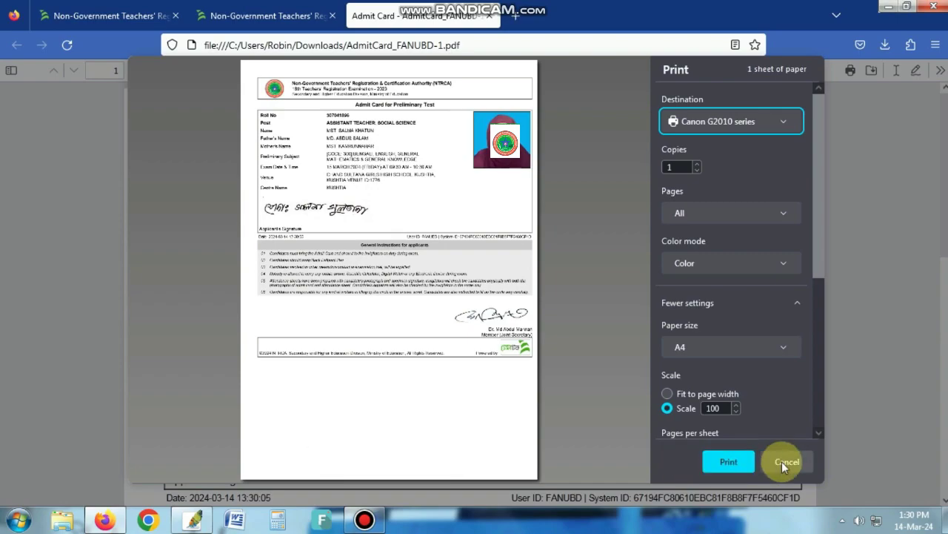